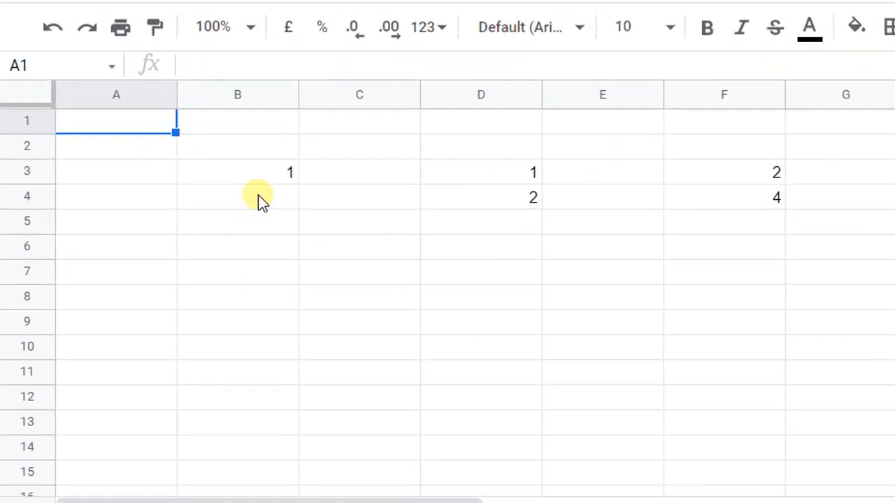
# Step: Extend the value in B3 down to B13 as a number series from 1 to 11
pyautogui.click(177, 215)
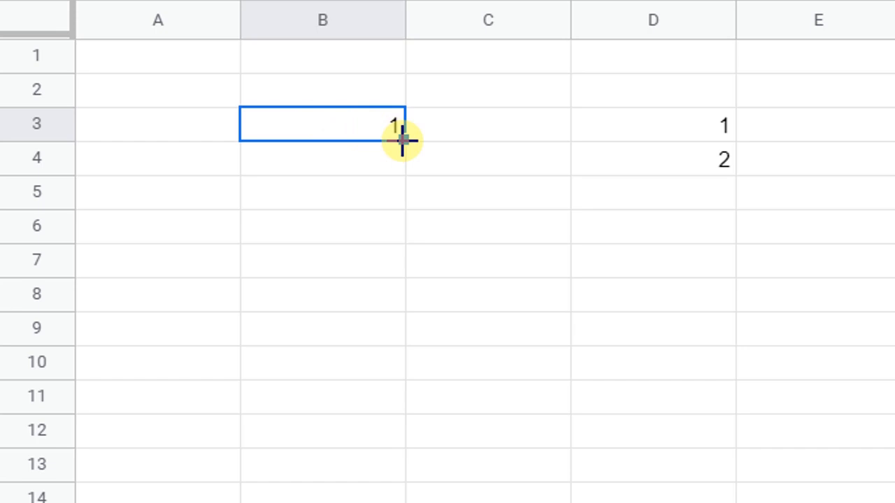
pyautogui.moveTo(403, 140); pyautogui.dragTo(398, 455)
pyautogui.click(501, 138)
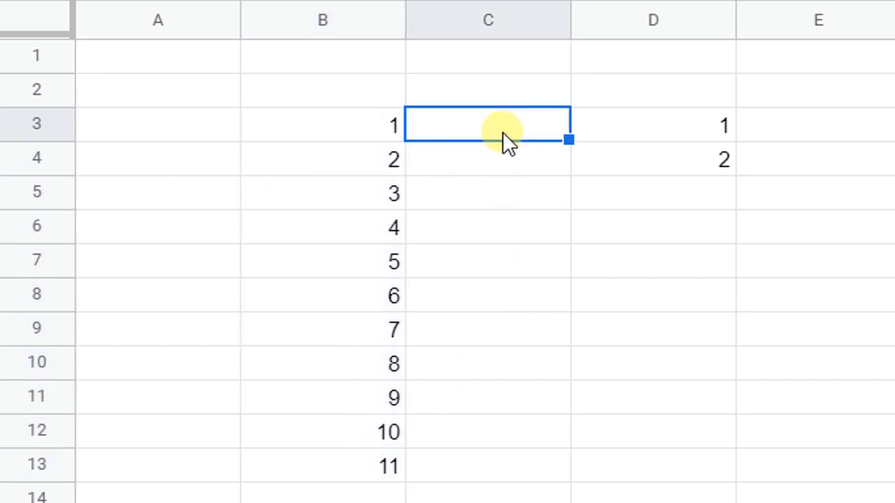
# Step: Extend the 1, 2 pattern in D3:D4 down to D13 as a series ending at 11
pyautogui.click(492, 135)
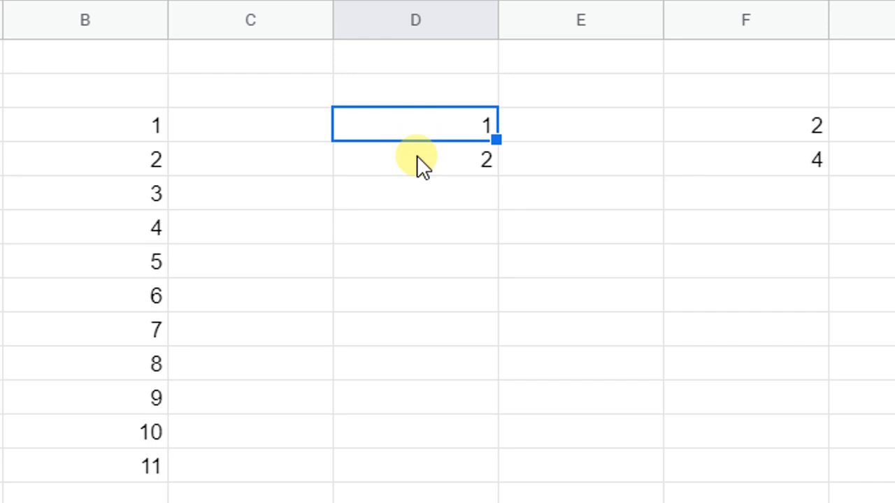
pyautogui.moveTo(400, 136); pyautogui.dragTo(481, 166)
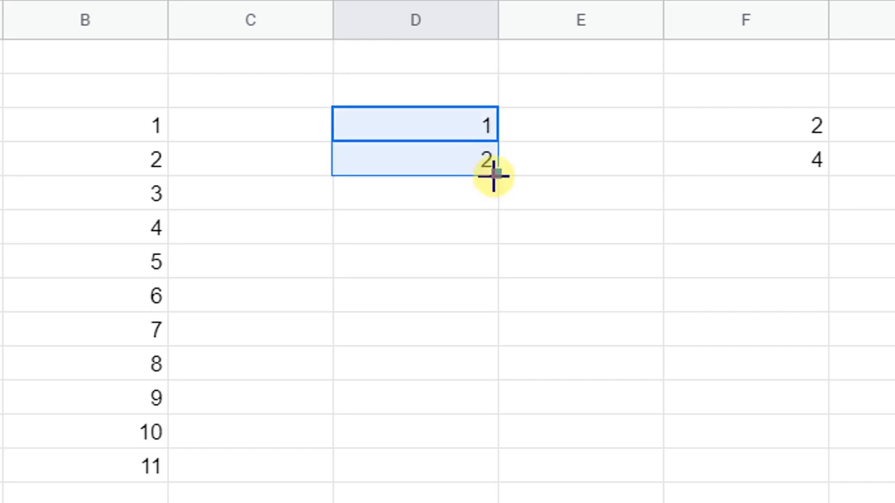
pyautogui.moveTo(496, 174); pyautogui.dragTo(548, 452)
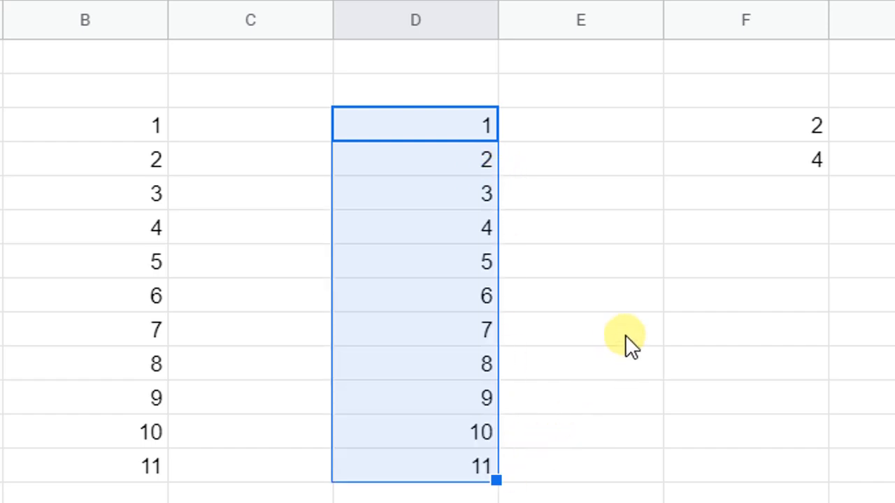
pyautogui.click(628, 327)
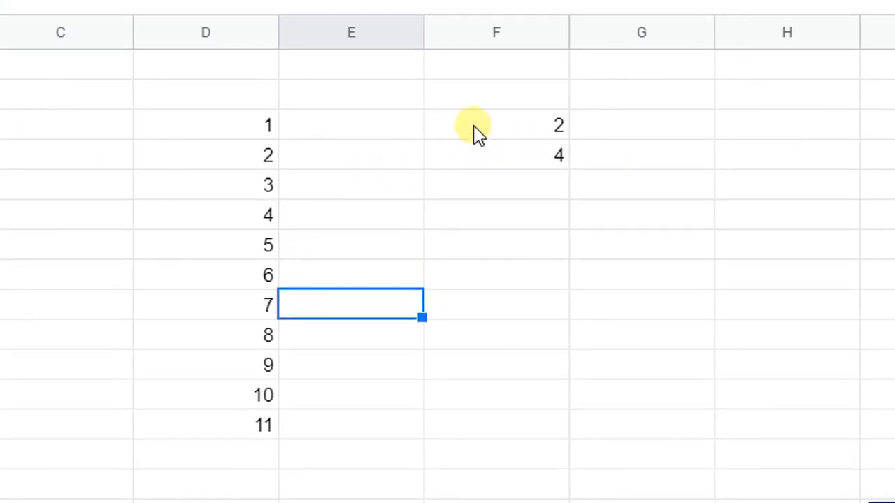
# Step: Extend the 2, 4 pattern in F3:F4 down to F14 as a series of even numbers ending at 24
pyautogui.click(492, 126)
pyautogui.click(495, 155)
pyautogui.click(504, 130)
pyautogui.click(504, 159)
pyautogui.moveTo(498, 129); pyautogui.dragTo(549, 171)
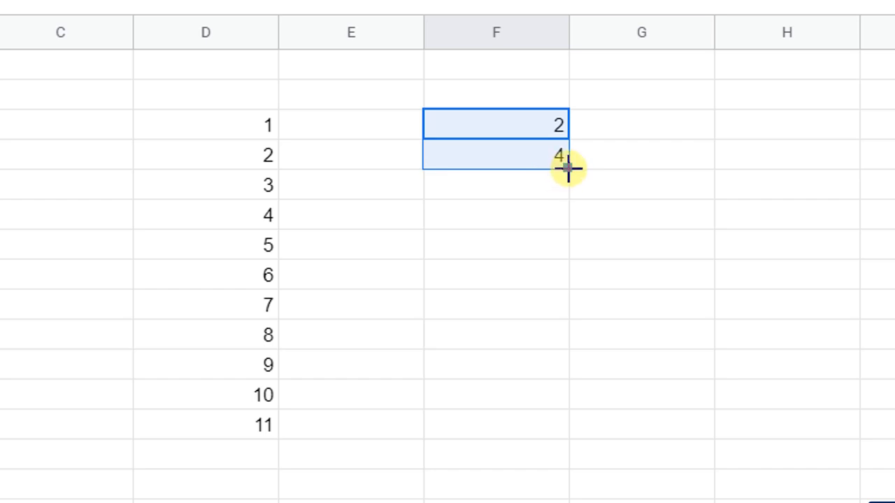
pyautogui.moveTo(568, 168); pyautogui.dragTo(561, 448)
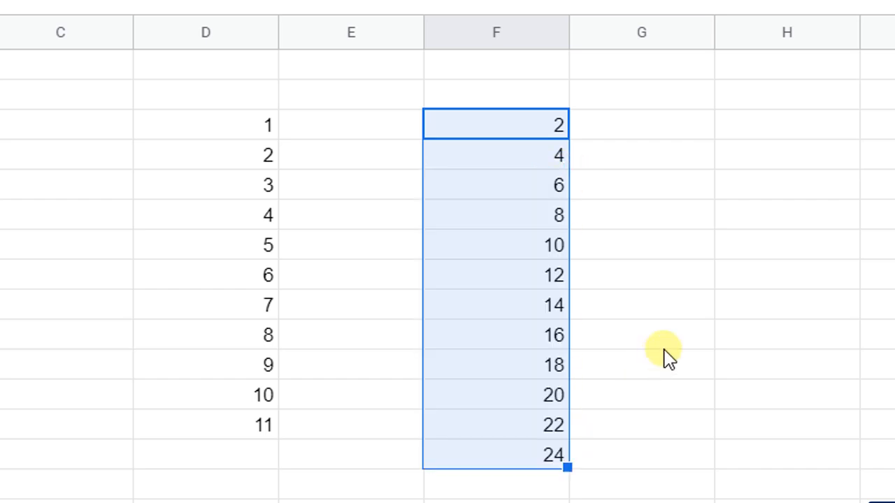
pyautogui.click(668, 358)
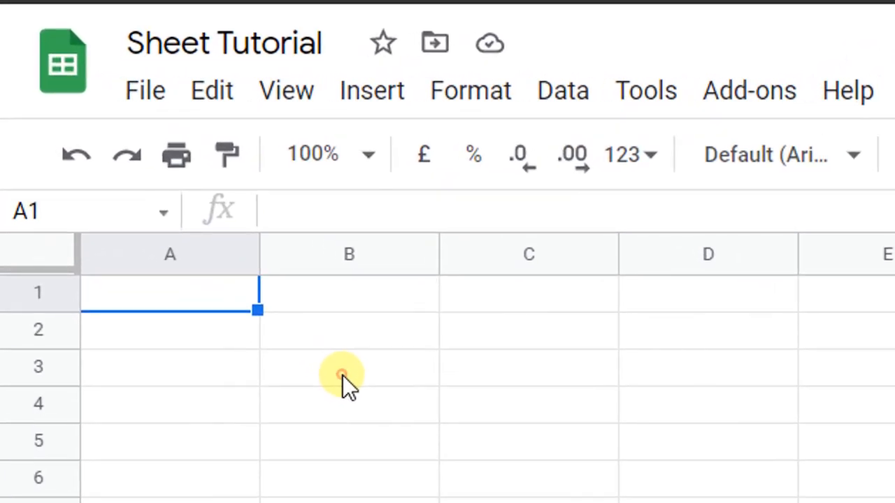
# Step: Enter the current date in cell B3 with the TODAY function
pyautogui.click(342, 375)
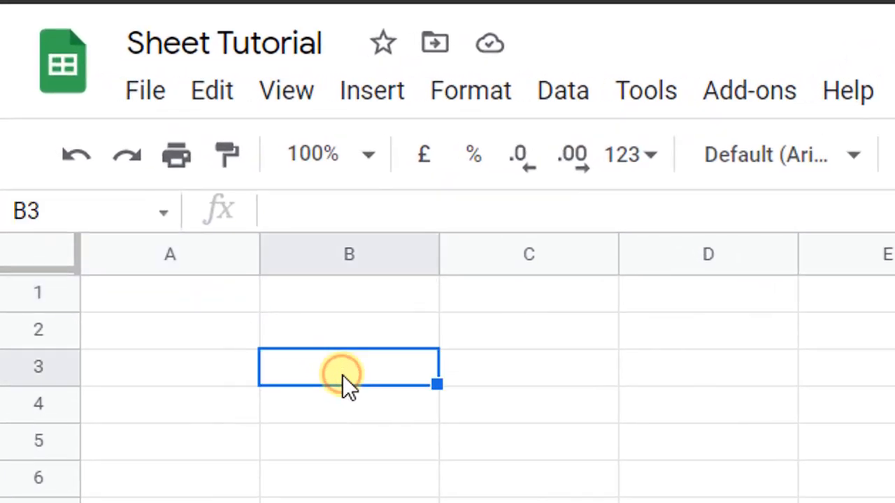
pyautogui.write('=today')
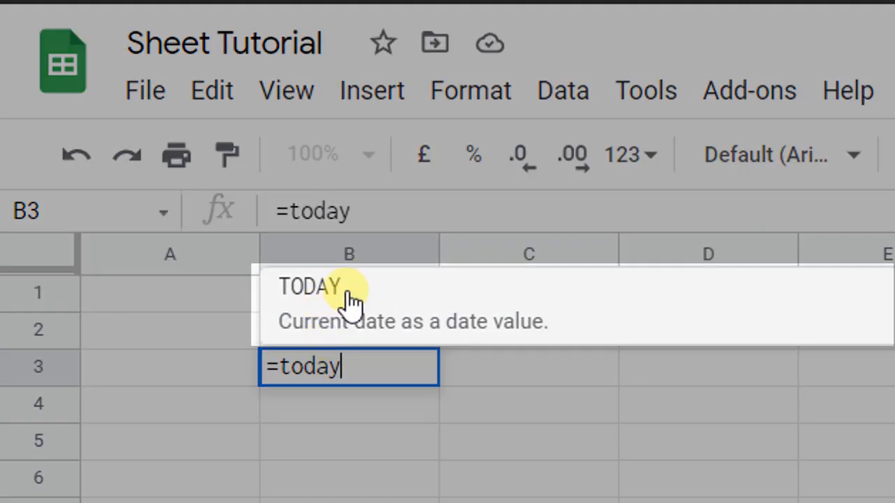
pyautogui.click(366, 307)
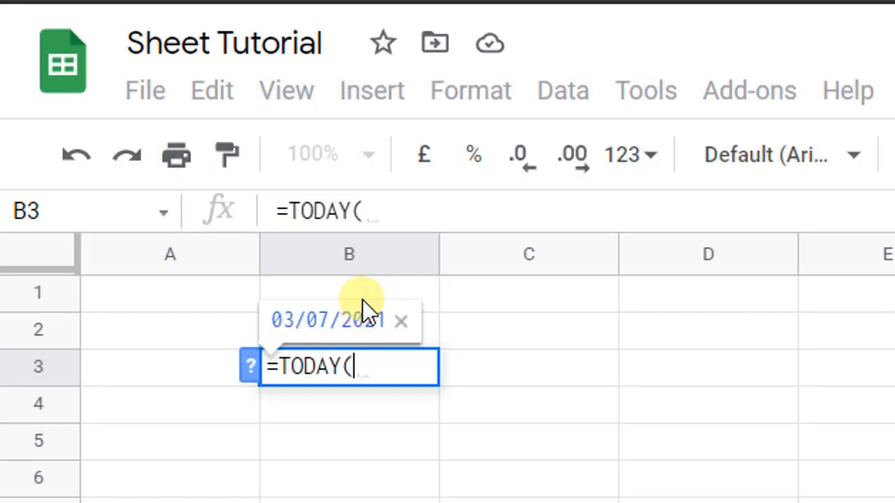
pyautogui.press('Return')
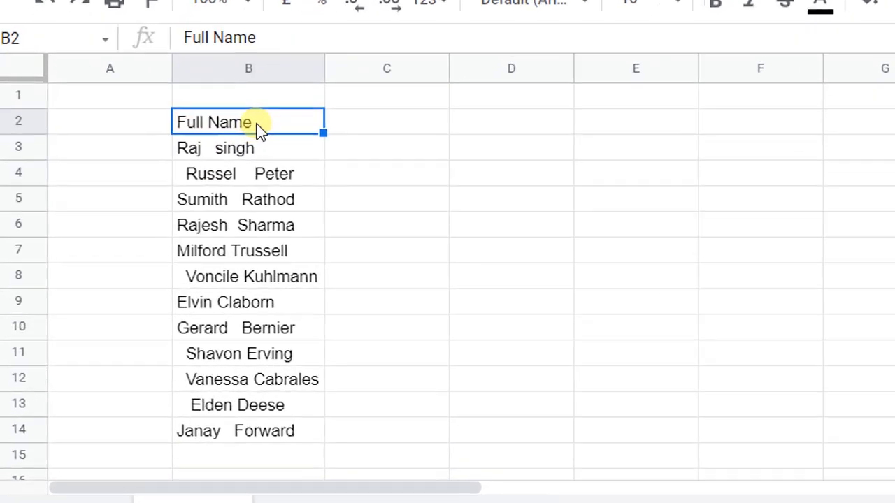
# Step: Enter a TRIM formula in C3 that removes the extra spaces from the full name in B3
pyautogui.moveTo(176, 197); pyautogui.dragTo(177, 373)
pyautogui.moveTo(306, 395); pyautogui.dragTo(311, 451)
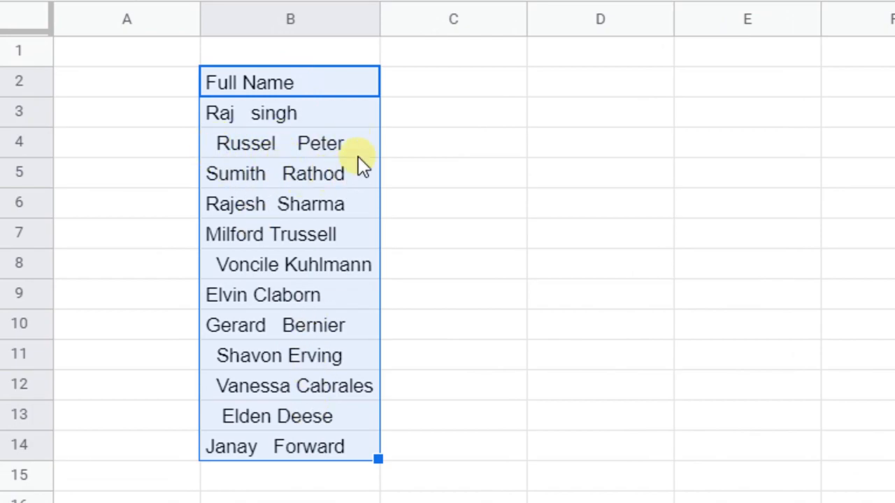
pyautogui.click(286, 144)
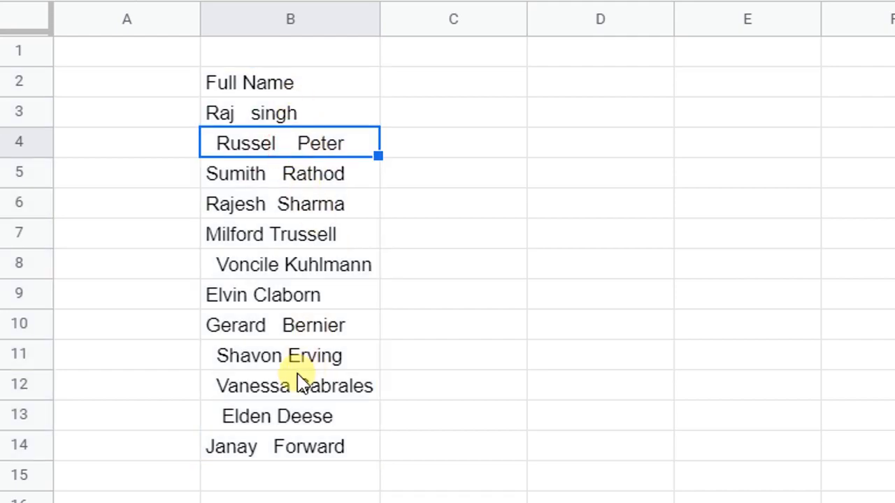
pyautogui.click(396, 120)
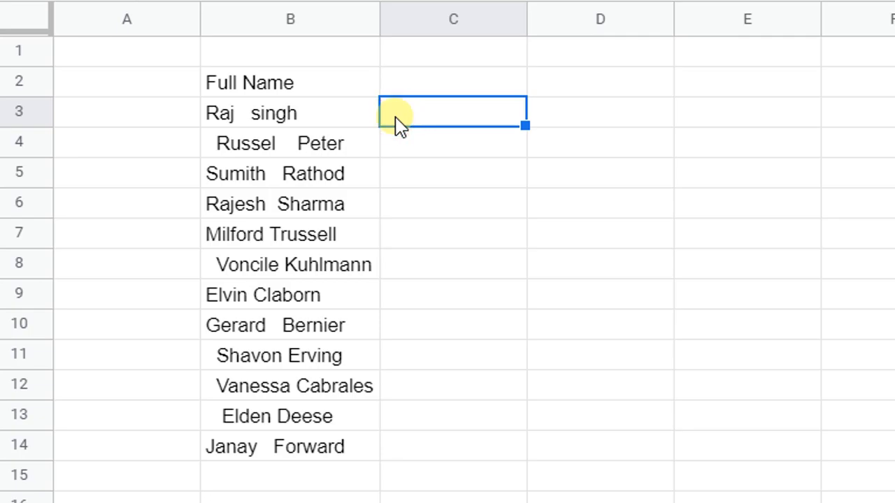
pyautogui.write('=')
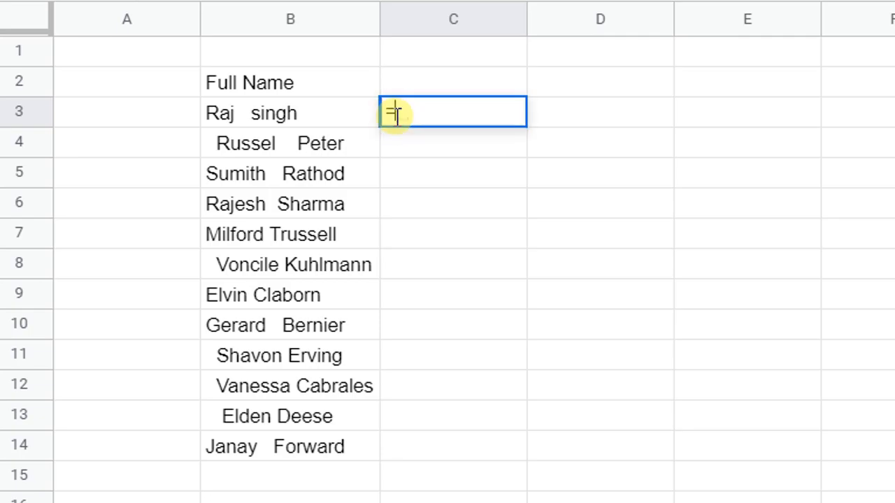
pyautogui.write('trim')
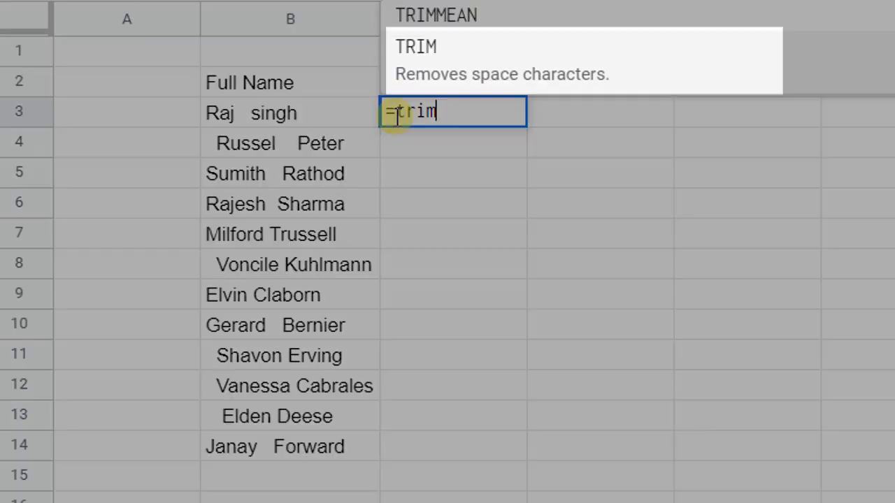
pyautogui.click(462, 77)
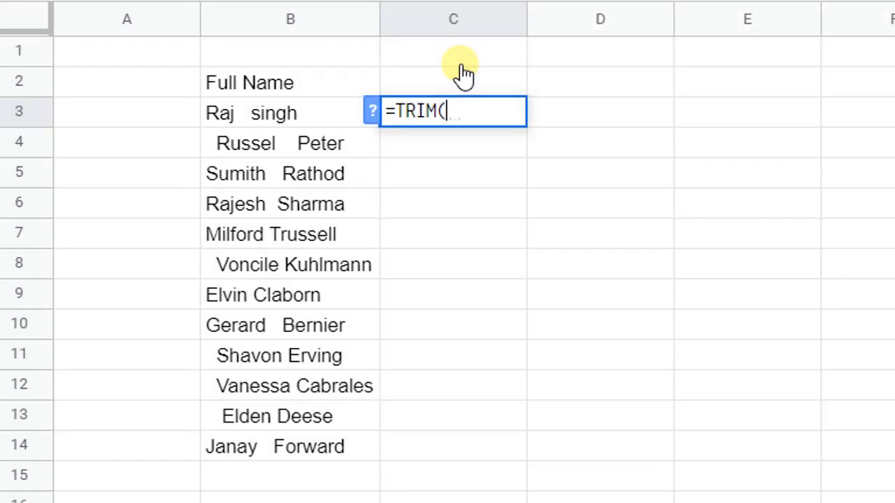
pyautogui.click(284, 119)
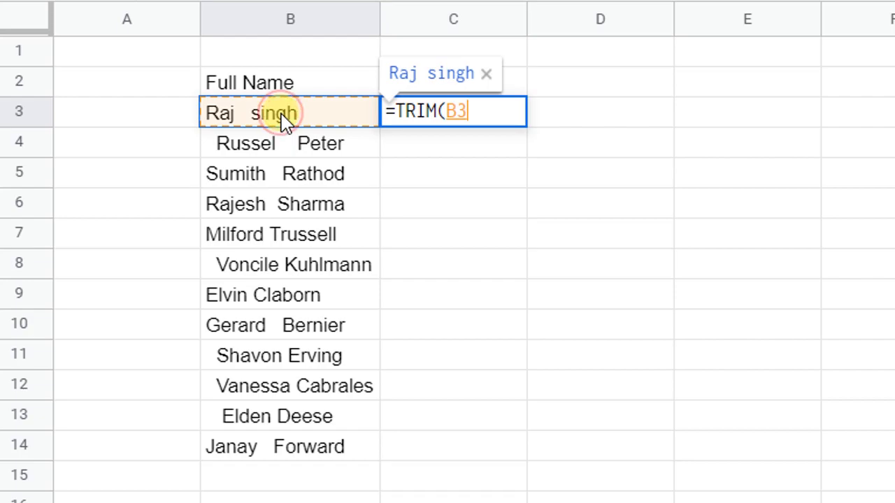
pyautogui.press('Return')
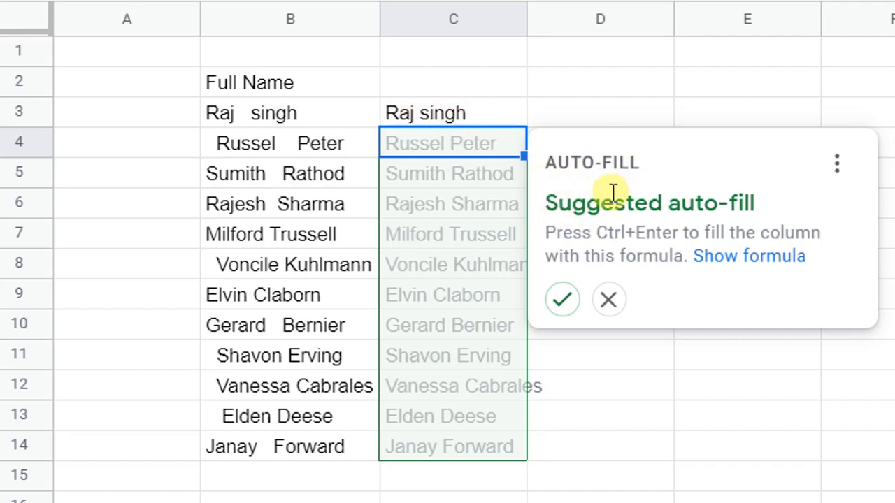
# Step: Accept the suggested auto-fill of the TRIM formula through C14 and fit column C's width to its contents
pyautogui.click(561, 300)
pyautogui.click(523, 21)
pyautogui.doubleClick(527, 21)
pyautogui.click(629, 141)
pyautogui.moveTo(490, 120); pyautogui.dragTo(477, 447)
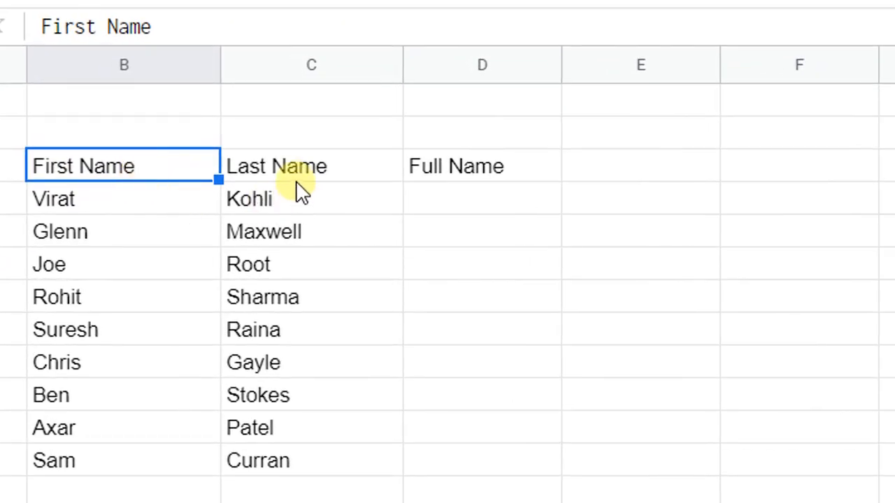
# Step: Enter =CONCATENATE(B4&" "&C4) in D4 to join the first and last names with a space
pyautogui.click(291, 170)
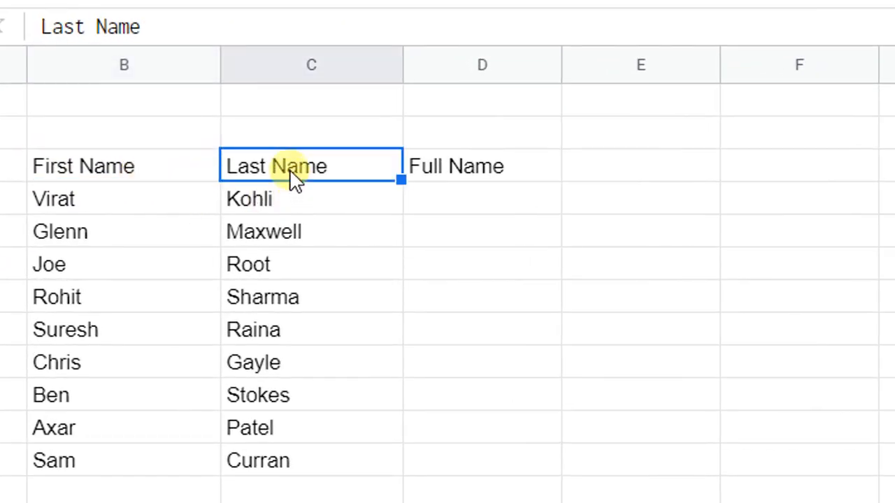
pyautogui.click(474, 178)
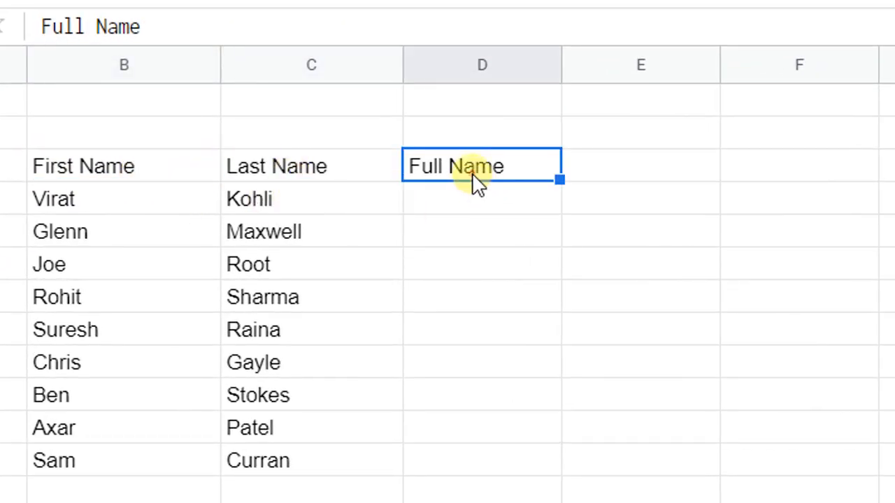
pyautogui.click(435, 204)
pyautogui.write('=concat')
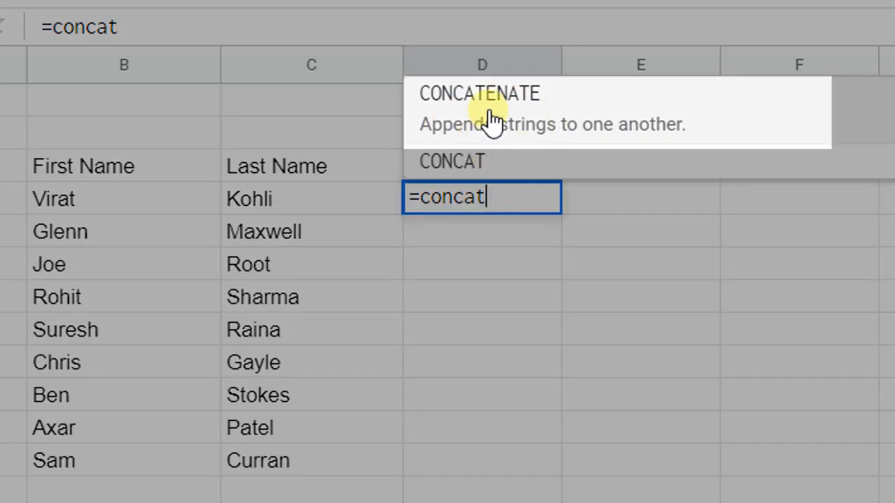
pyautogui.click(493, 122)
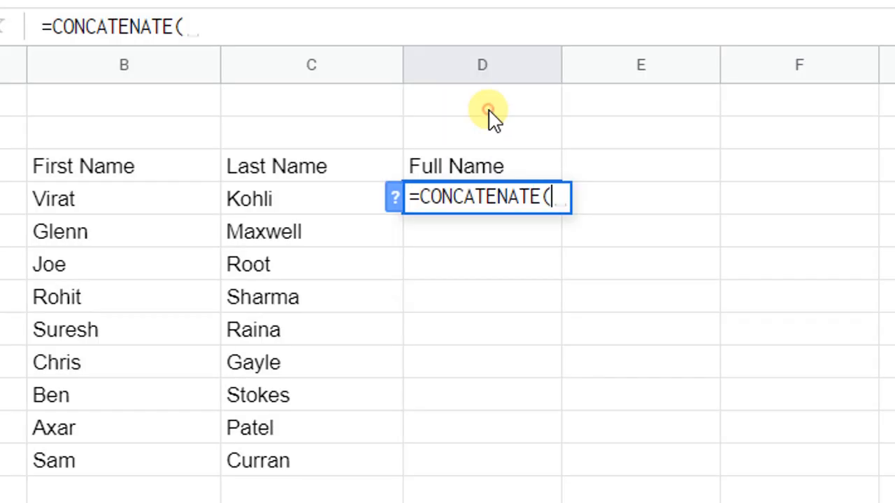
pyautogui.click(96, 212)
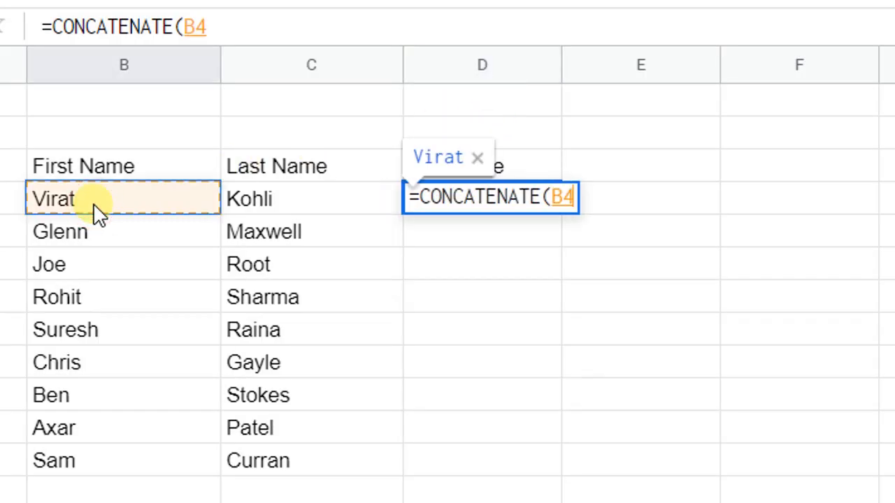
pyautogui.write('&')
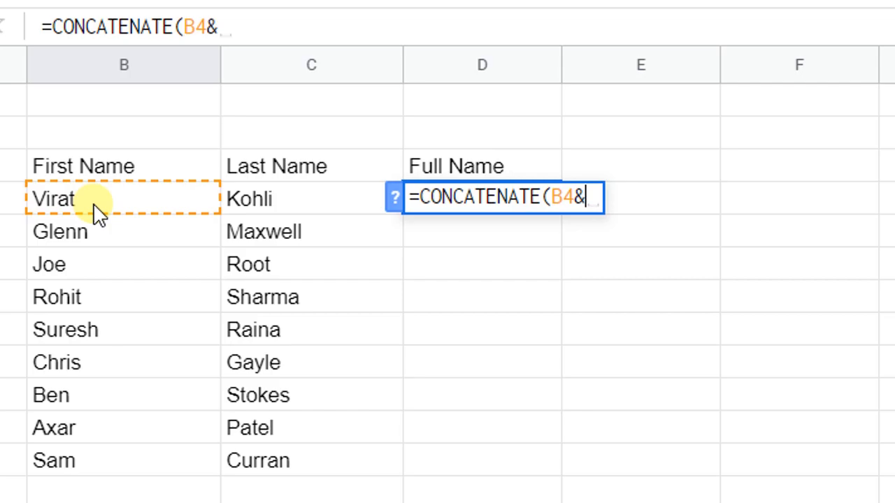
pyautogui.write('"')
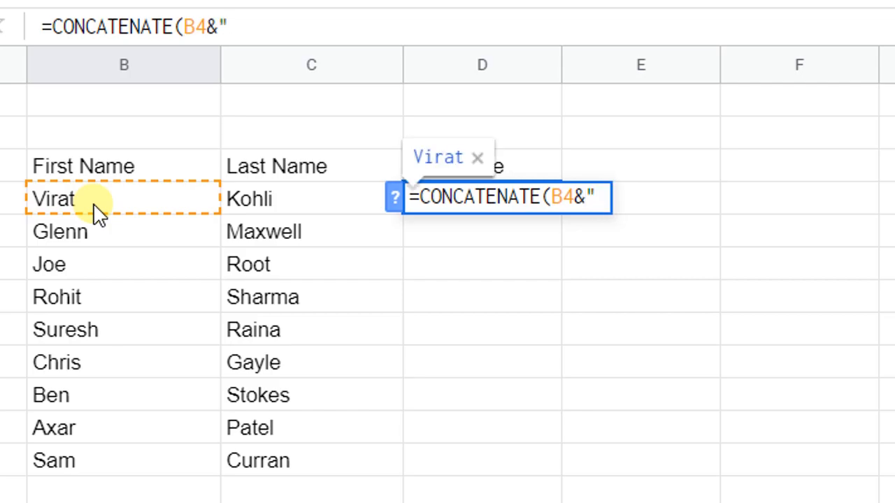
pyautogui.write(' "&')
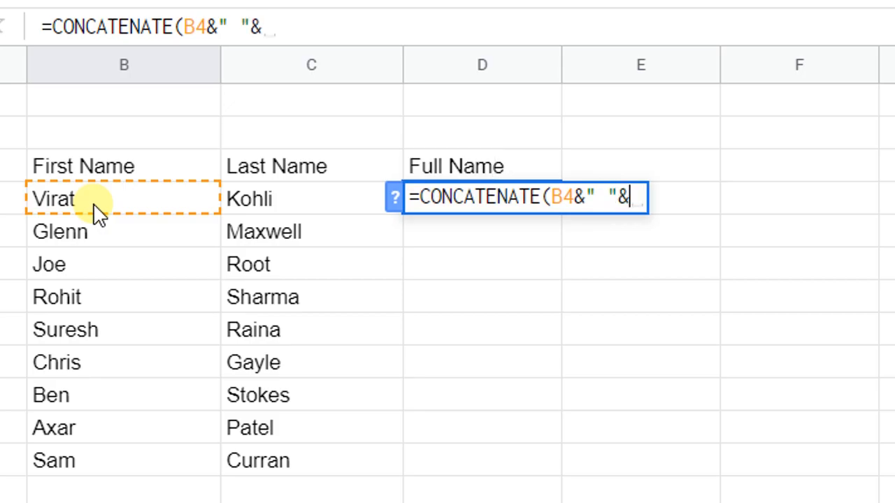
pyautogui.click(286, 208)
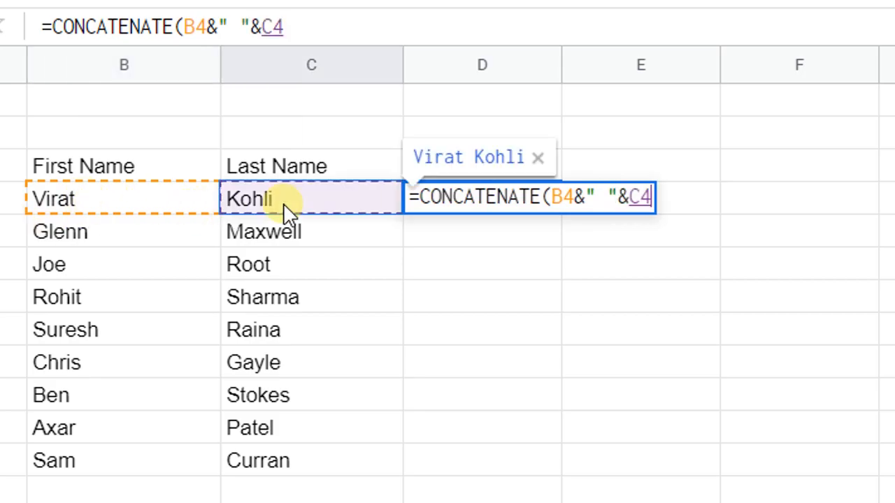
pyautogui.press('Return')
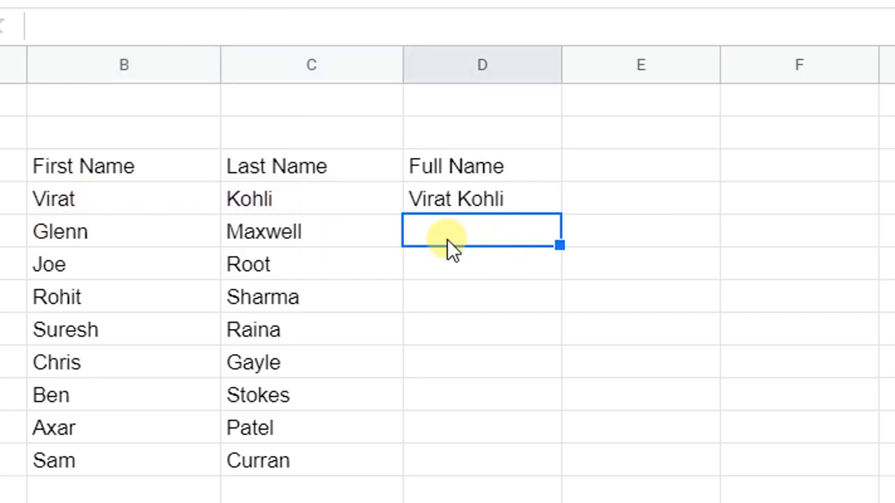
# Step: Fill the CONCATENATE formula from D4 down to D12 in the Full Name column
pyautogui.click(507, 207)
pyautogui.moveTo(561, 214); pyautogui.dragTo(552, 467)
pyautogui.click(608, 329)
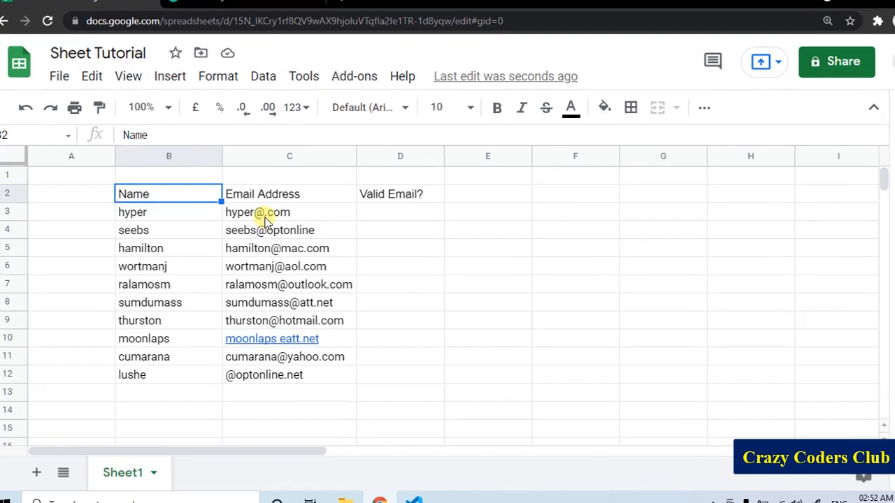
# Step: Enter =ISEMAIL(C3) in D3 to check whether the first entry in the Email Address column is valid
pyautogui.moveTo(259, 214); pyautogui.dragTo(281, 371)
pyautogui.moveTo(360, 489); pyautogui.dragTo(362, 486)
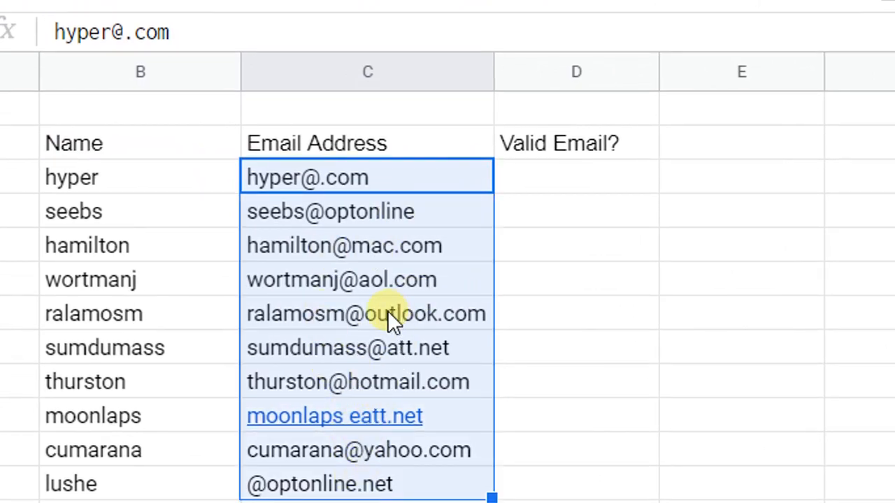
pyautogui.click(557, 178)
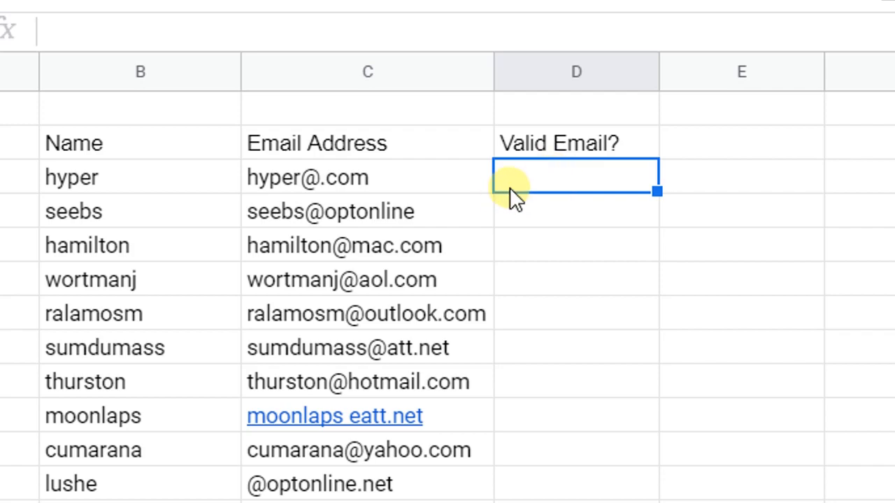
pyautogui.write('=')
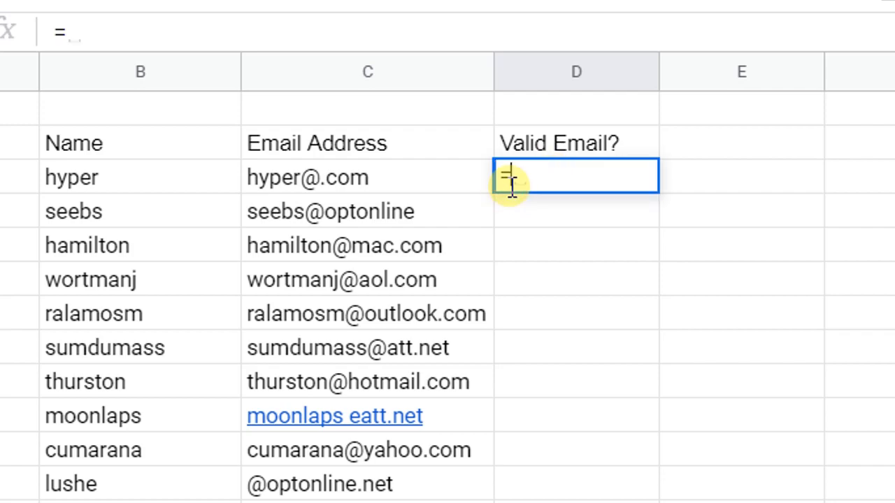
pyautogui.write('isem')
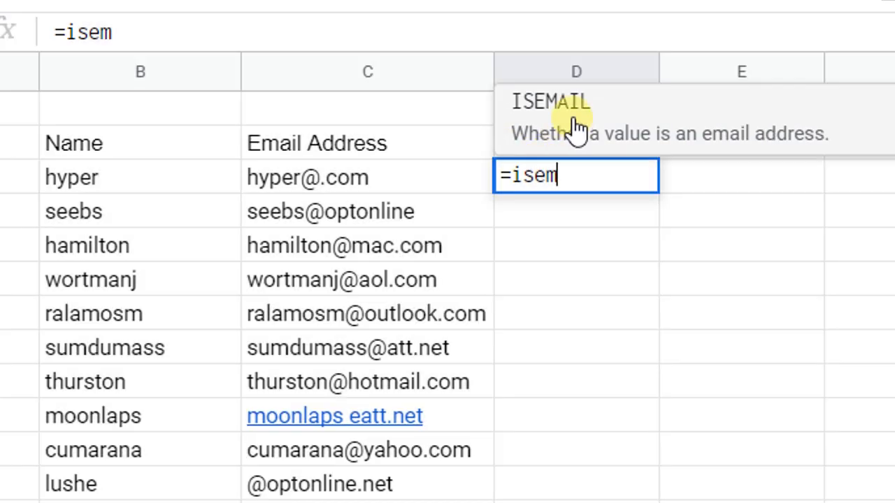
pyautogui.click(576, 130)
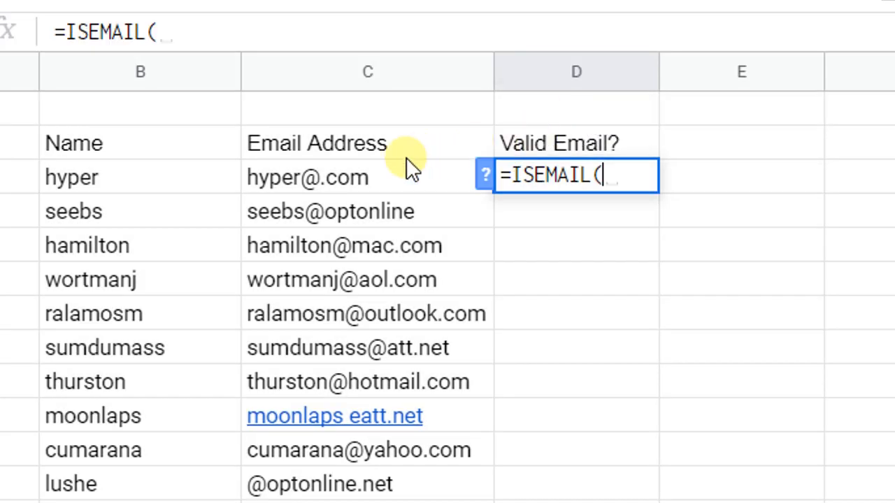
pyautogui.click(365, 175)
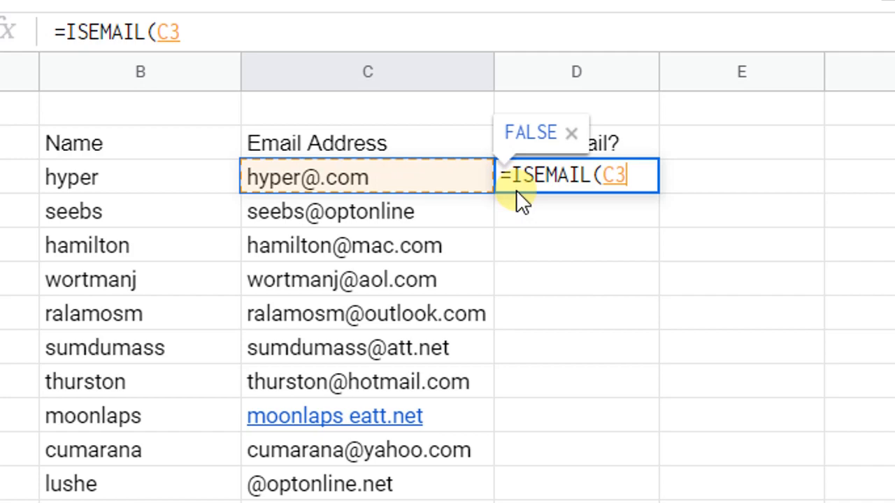
pyautogui.press('Return')
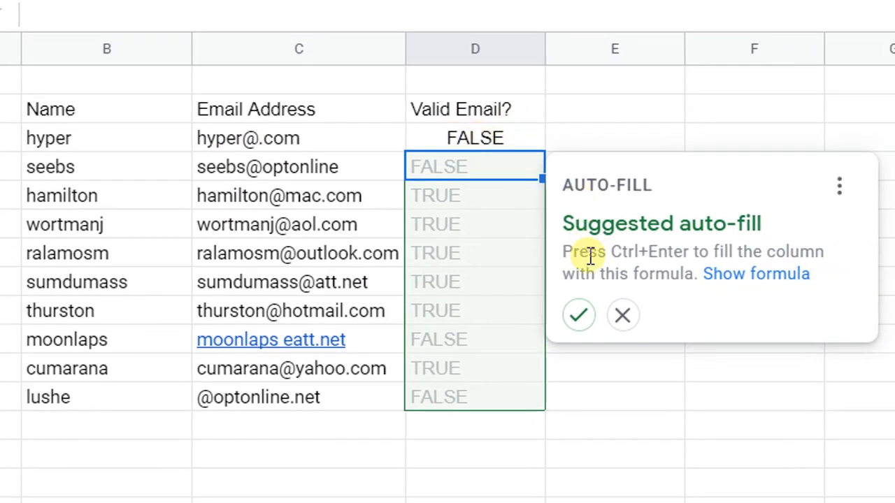
# Step: Accept the suggested auto-fill of the ISEMAIL formula through D12 and compare the results with the addresses in column C
pyautogui.click(578, 318)
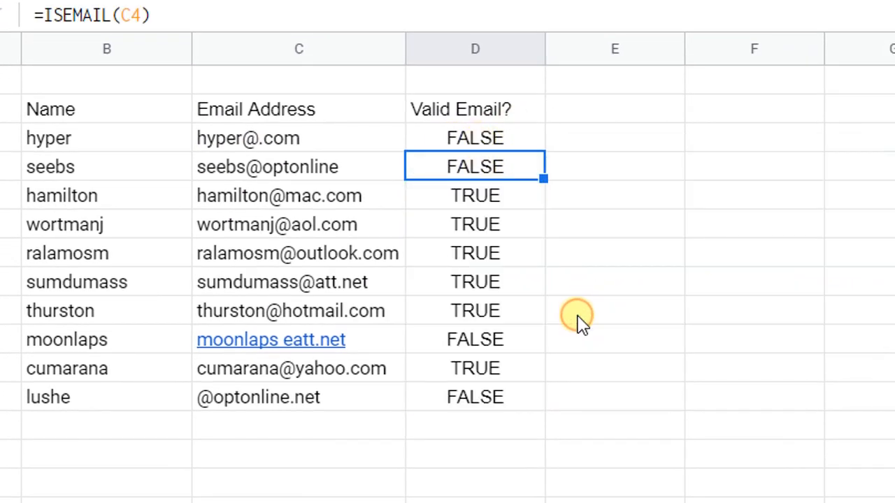
pyautogui.click(428, 146)
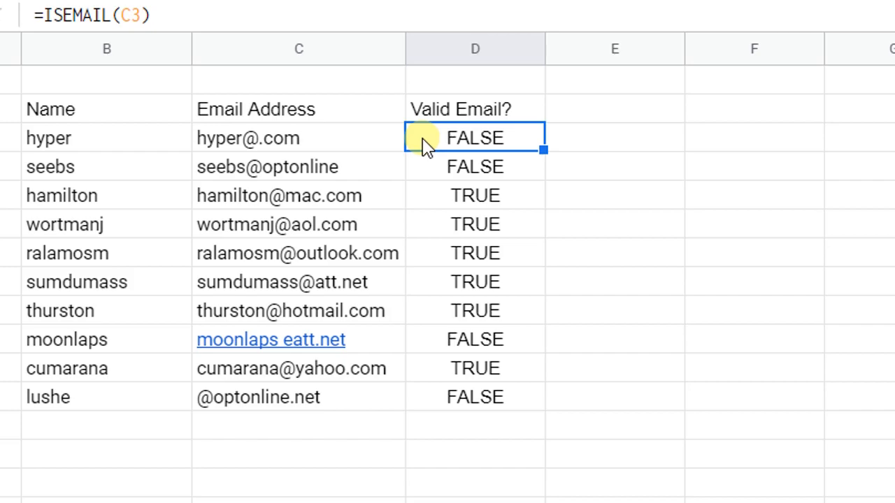
pyautogui.moveTo(343, 144); pyautogui.dragTo(344, 176)
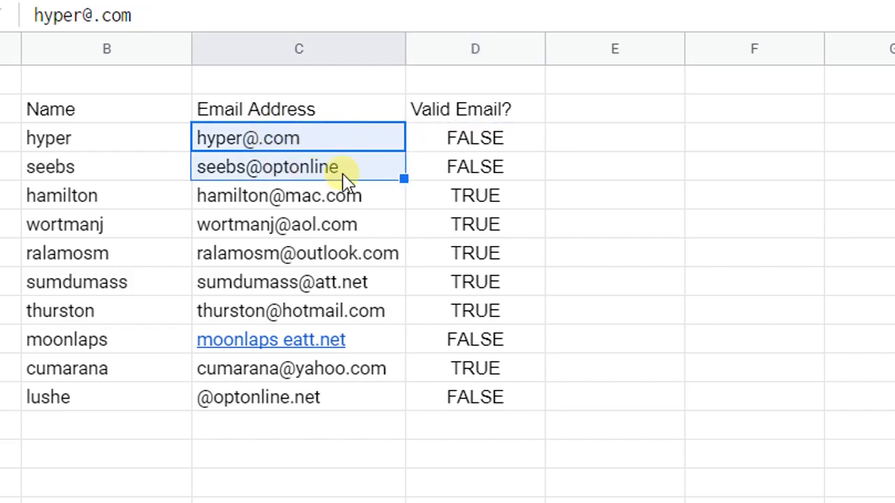
pyautogui.click(473, 343)
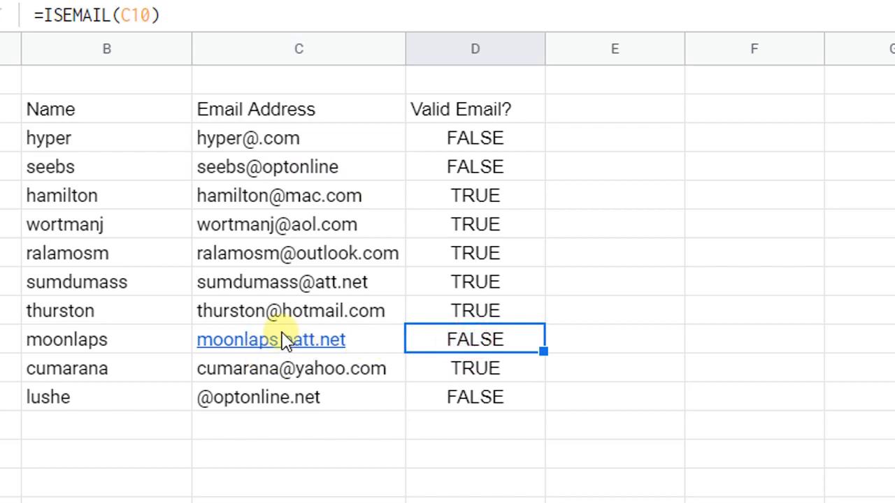